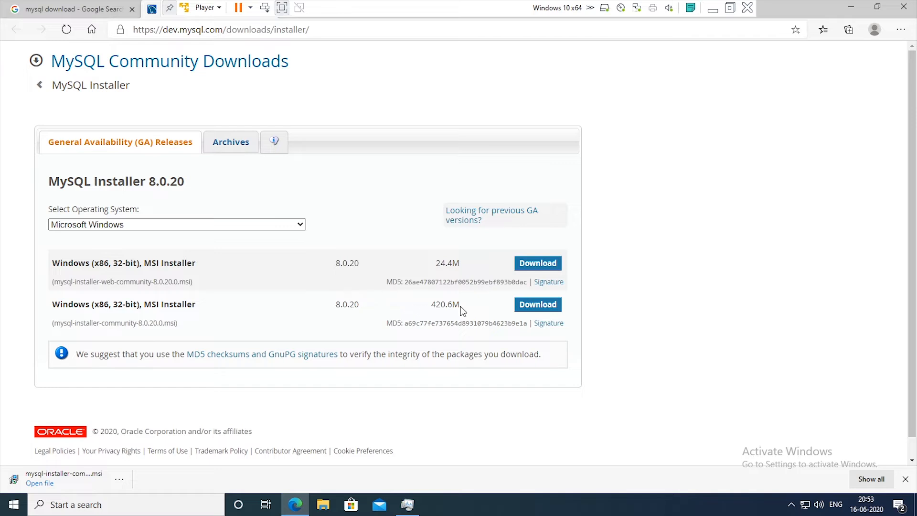
{"action": "left_click", "coordinate": [529, 310]}
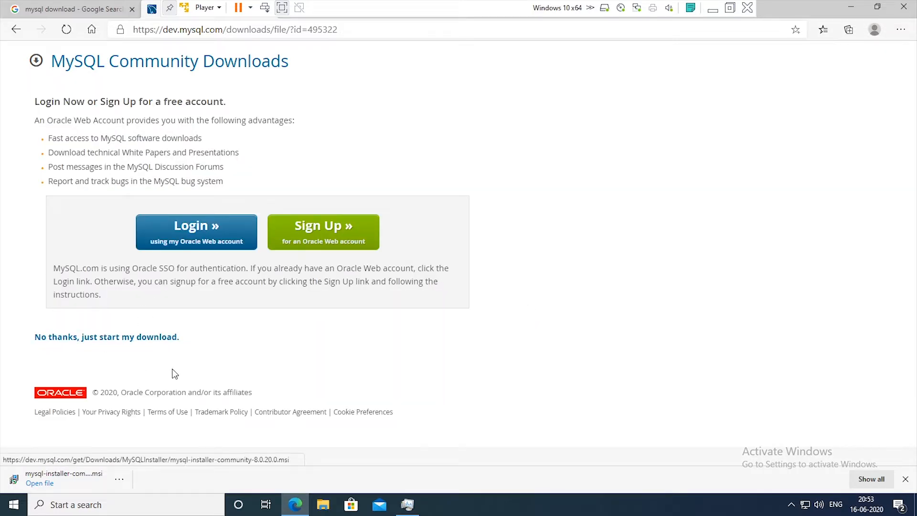
{"action": "left_click", "coordinate": [132, 340]}
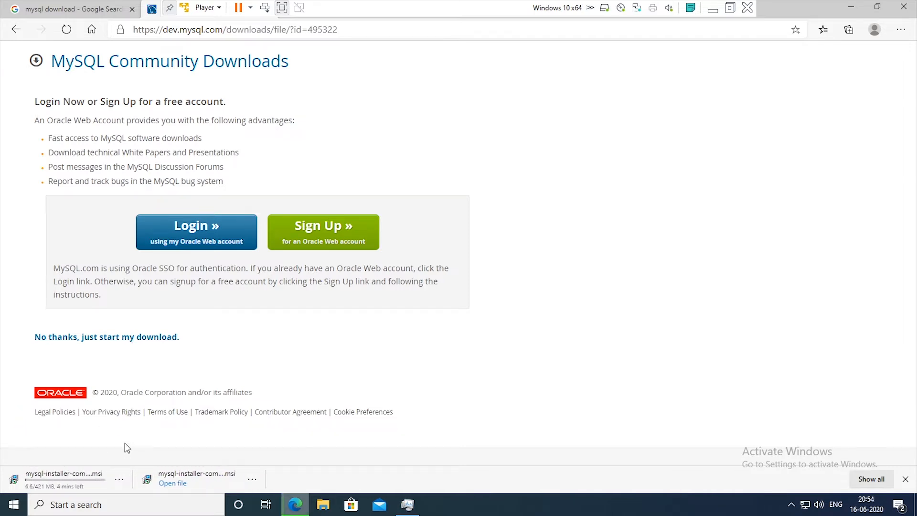
{"action": "right_click", "coordinate": [57, 476]}
{"action": "left_click", "coordinate": [70, 470]}
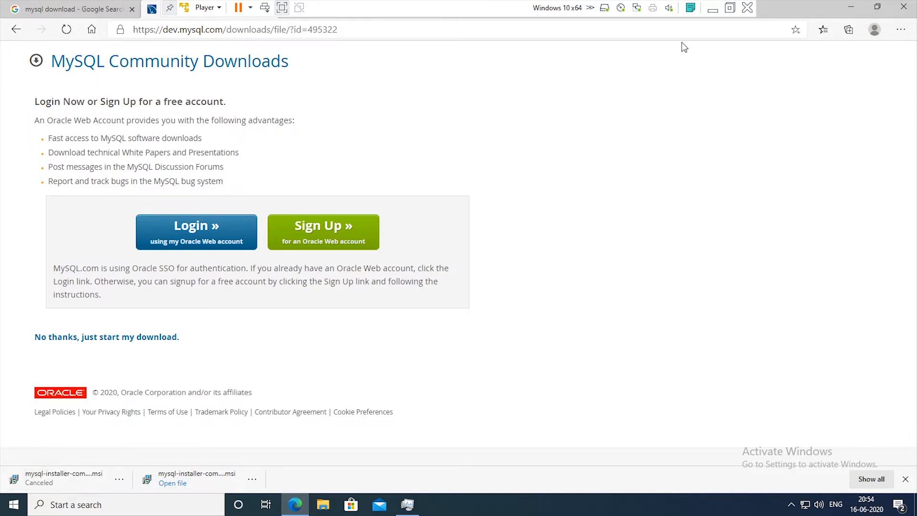
Open the browser's downloads list and show the finished mysql-installer-community-8.0.20.0.msi in its folder.
{"action": "left_click_drag", "start_coordinate": [793, 6], "coordinate": [646, 114]}
{"action": "left_click", "coordinate": [550, 124]}
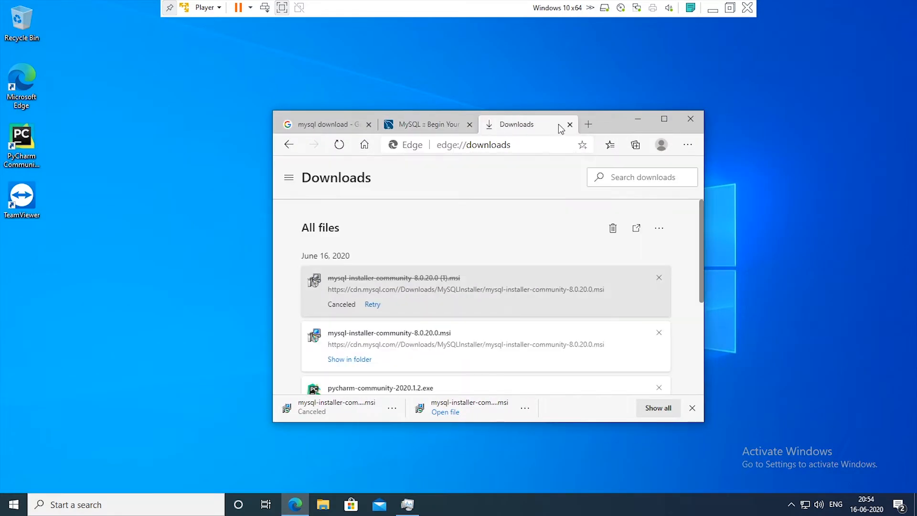
{"action": "left_click", "coordinate": [665, 123]}
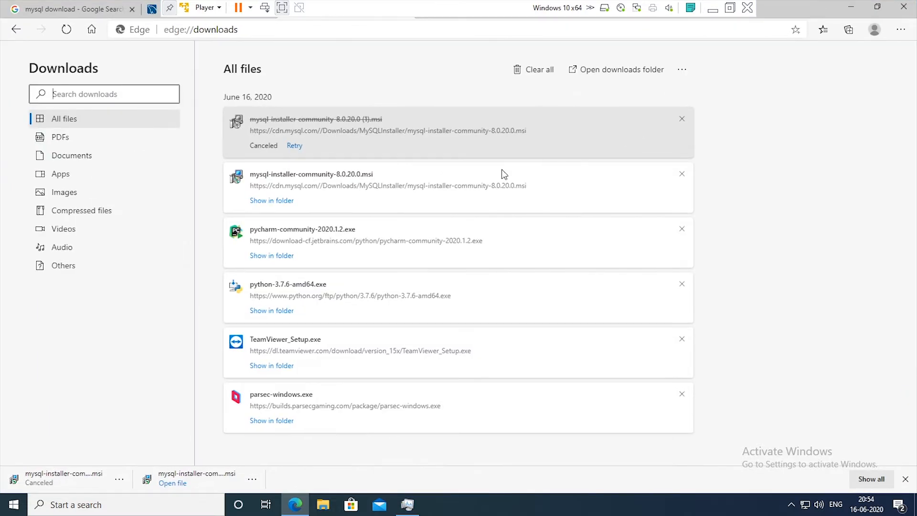
{"action": "left_click", "coordinate": [283, 204]}
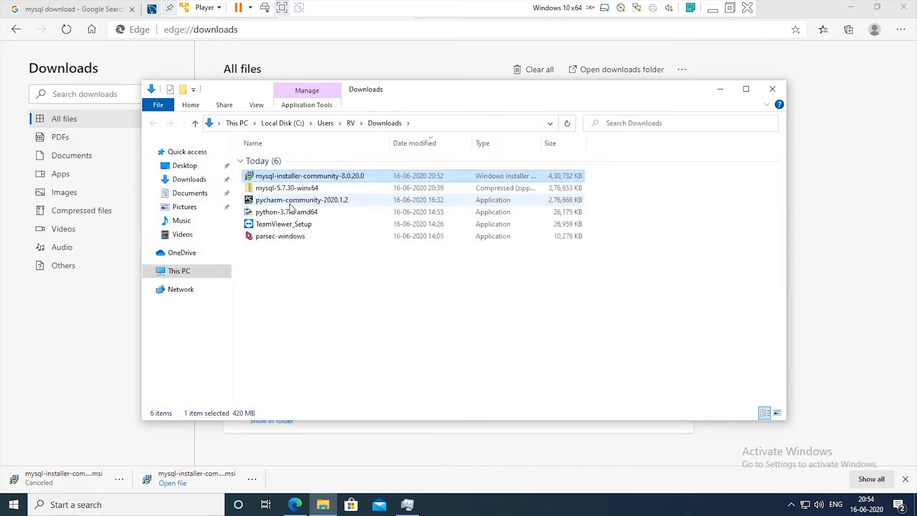
{"action": "left_click", "coordinate": [314, 264]}
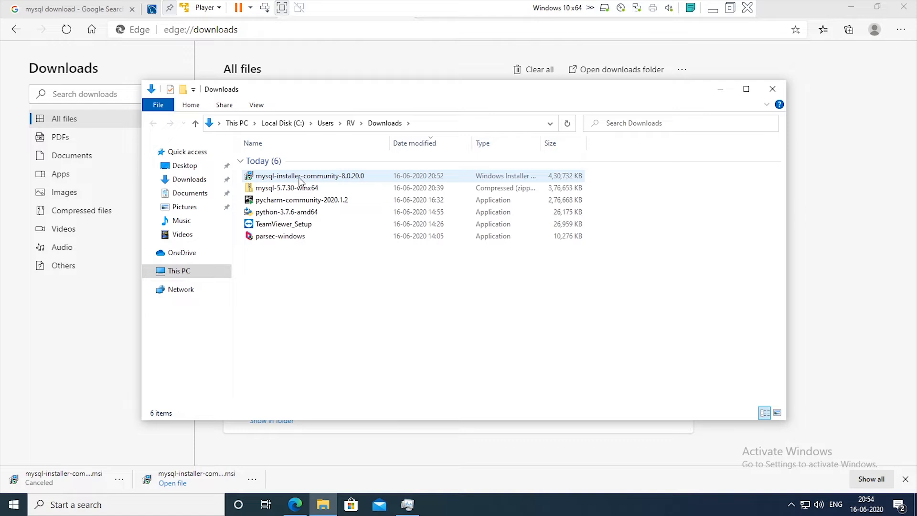
Run the mysql-installer-community-8.0.20.0 file, close the browser, and allow MySQLInstallerLauncher.exe to make changes to the device.
{"action": "double_click", "coordinate": [299, 176]}
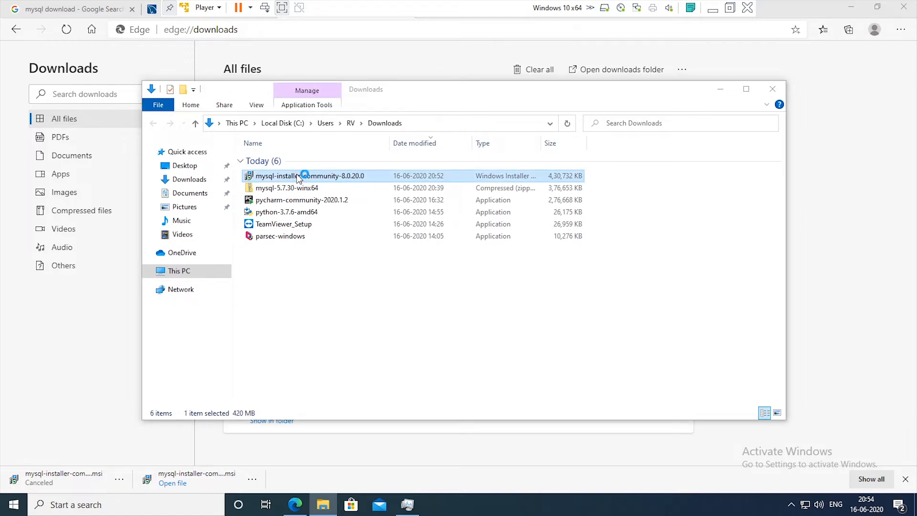
{"action": "left_click", "coordinate": [904, 7]}
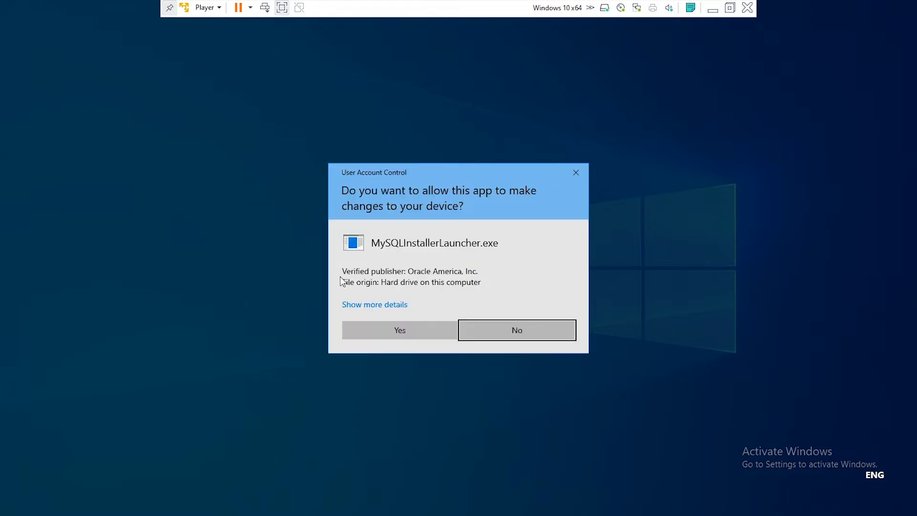
{"action": "left_click", "coordinate": [382, 333]}
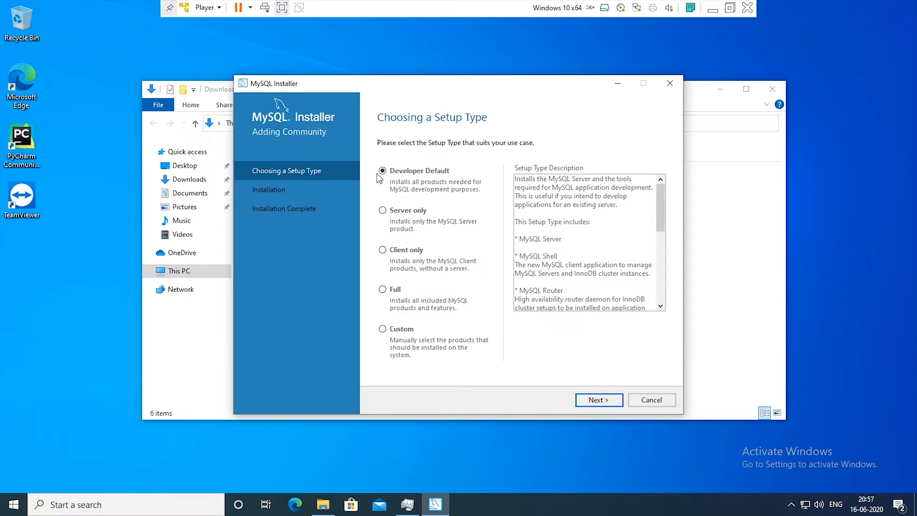
Review what the Developer Default setup includes, and continue with the Custom setup type instead.
{"action": "scroll", "coordinate": [588, 241], "scroll_direction": "down", "scroll_amount": 4}
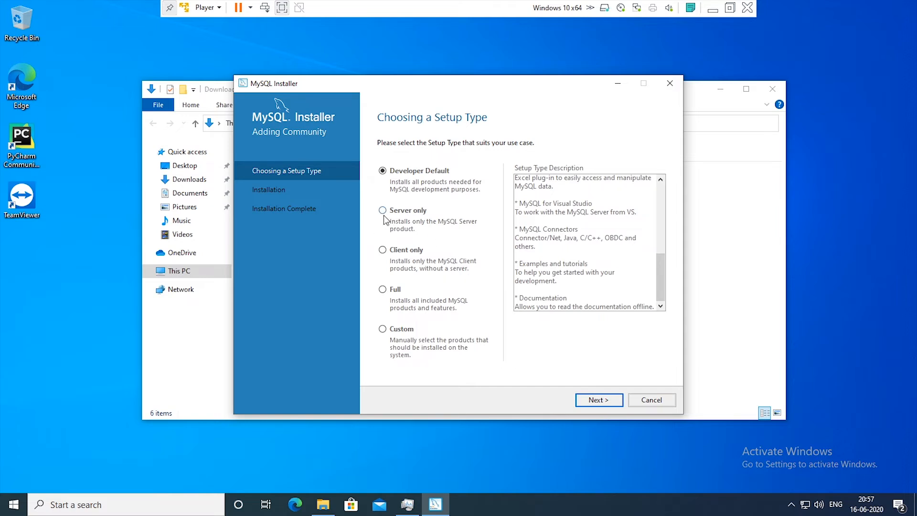
{"action": "left_click", "coordinate": [383, 330]}
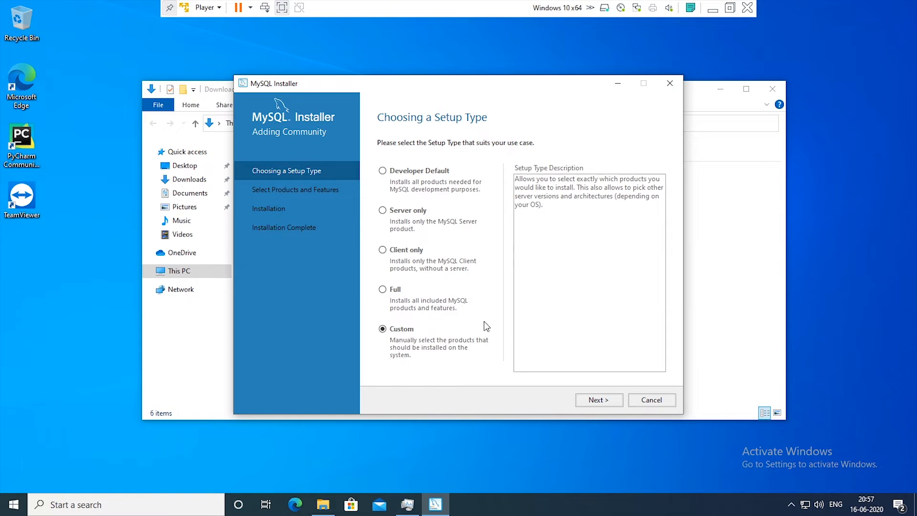
{"action": "left_click", "coordinate": [600, 401]}
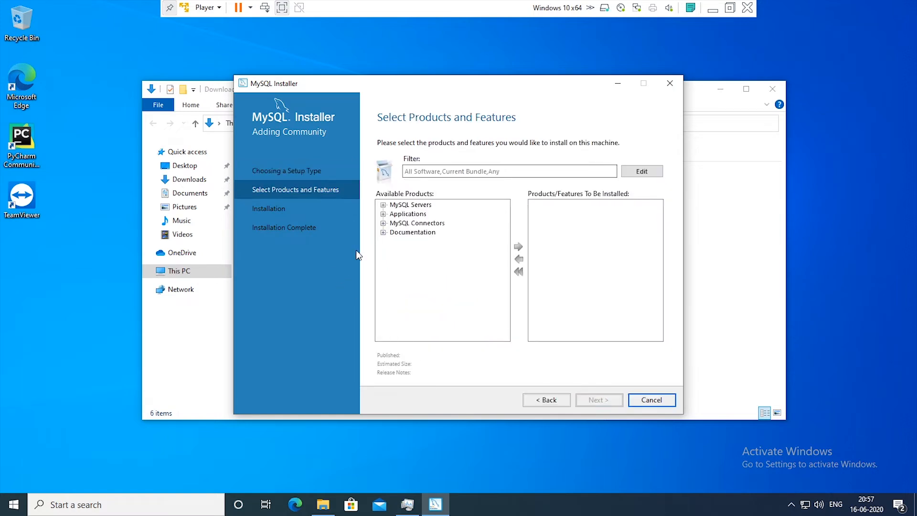
Add MySQL Server 8.0.20 - X64 from the available MySQL Servers to the products to install.
{"action": "left_click", "coordinate": [383, 205]}
{"action": "left_click", "coordinate": [394, 214]}
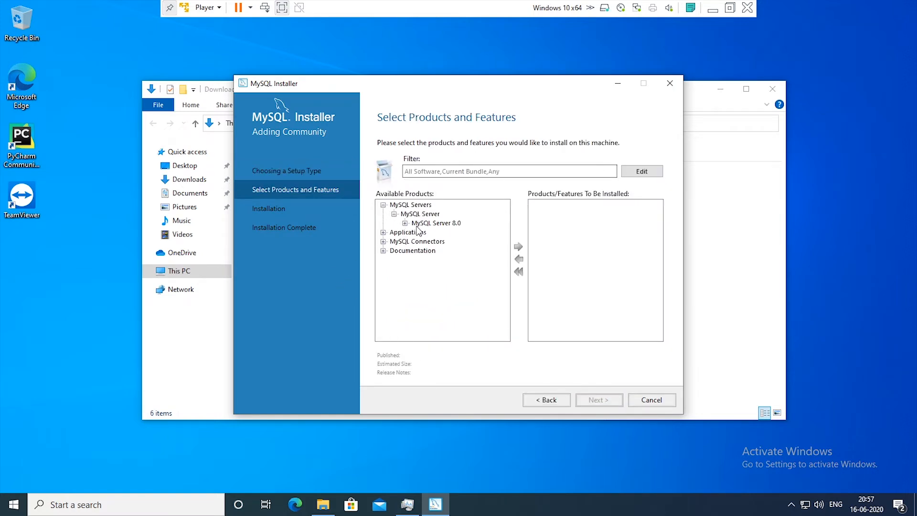
{"action": "left_click", "coordinate": [406, 223]}
{"action": "left_click", "coordinate": [401, 205]}
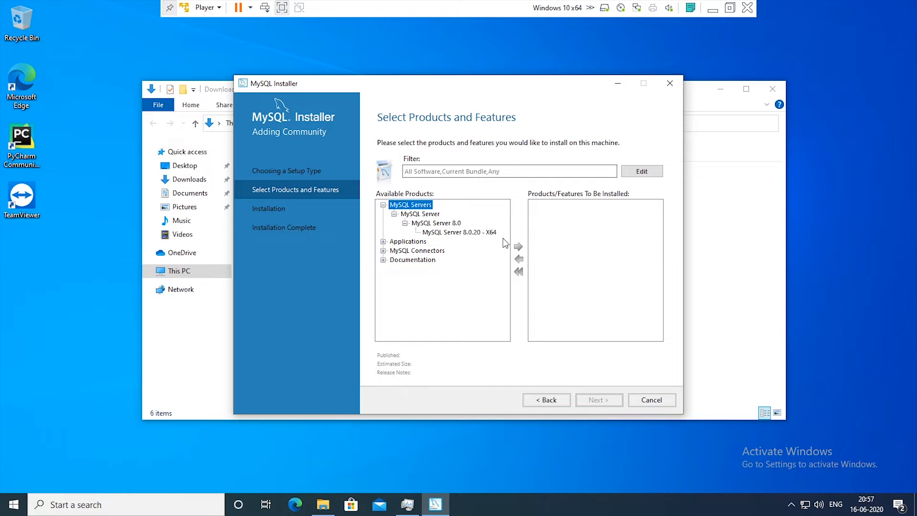
{"action": "left_click", "coordinate": [460, 232]}
{"action": "left_click", "coordinate": [519, 246]}
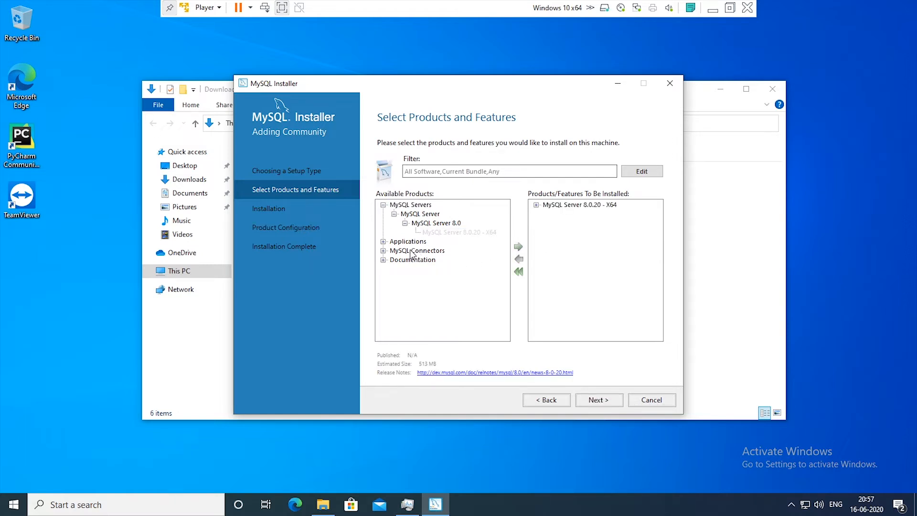
Look through the applications, connectors and documentation, and add MySQL Shell 8.0.20 - X64 to the products to install.
{"action": "left_click", "coordinate": [383, 242]}
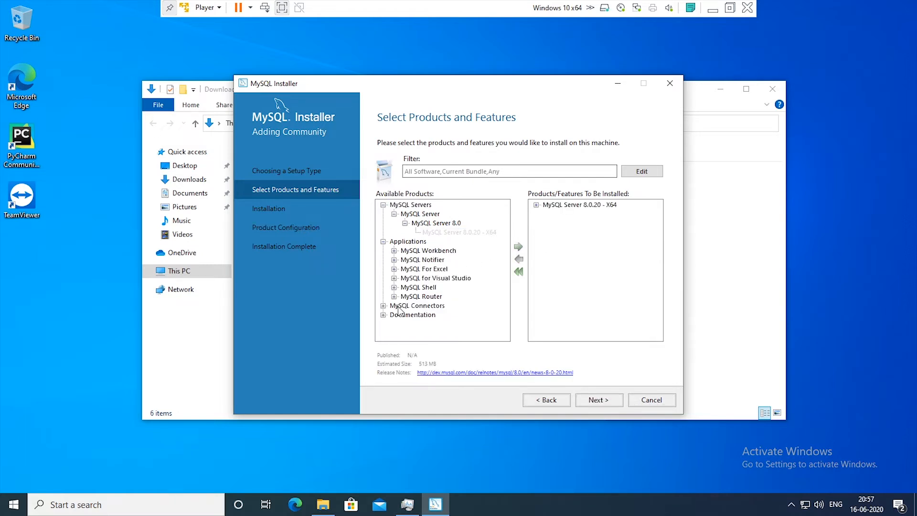
{"action": "left_click", "coordinate": [383, 306]}
{"action": "scroll", "coordinate": [424, 299], "scroll_direction": "down", "scroll_amount": 1}
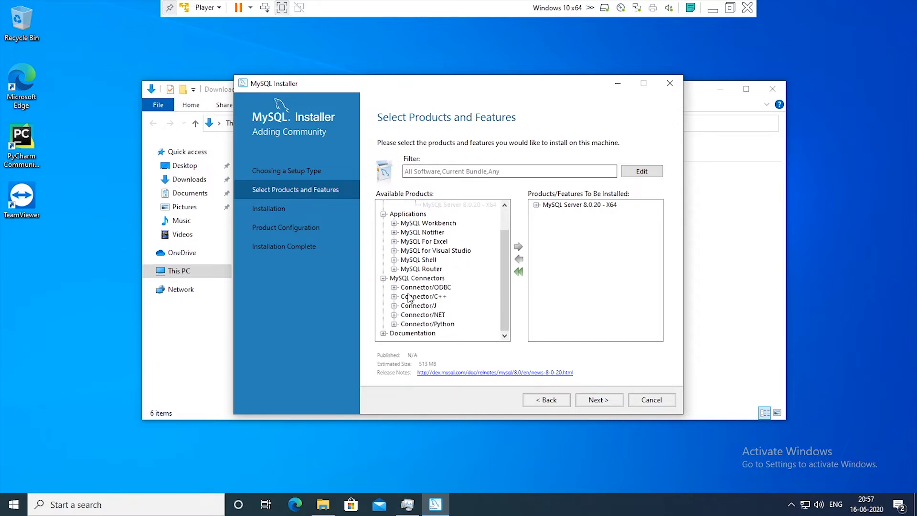
{"action": "left_click", "coordinate": [384, 334]}
{"action": "scroll", "coordinate": [442, 268], "scroll_direction": "up", "scroll_amount": 3}
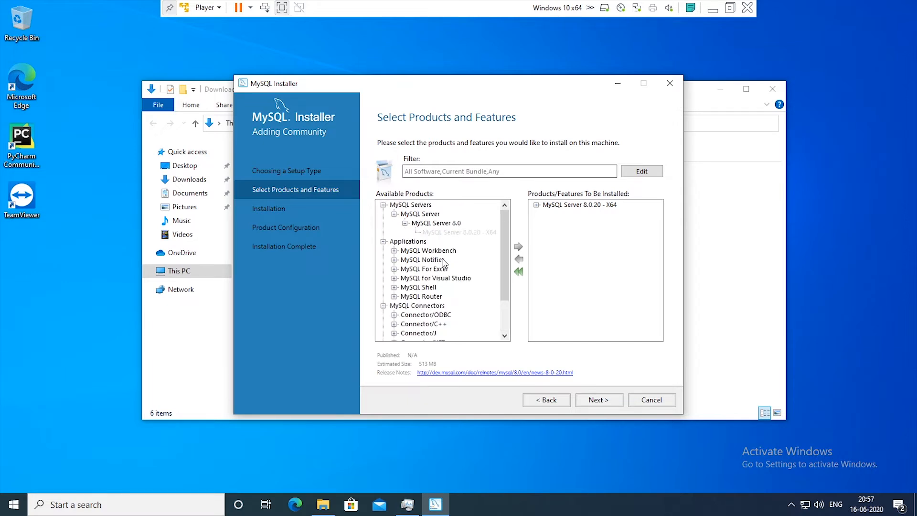
{"action": "left_click", "coordinate": [407, 288]}
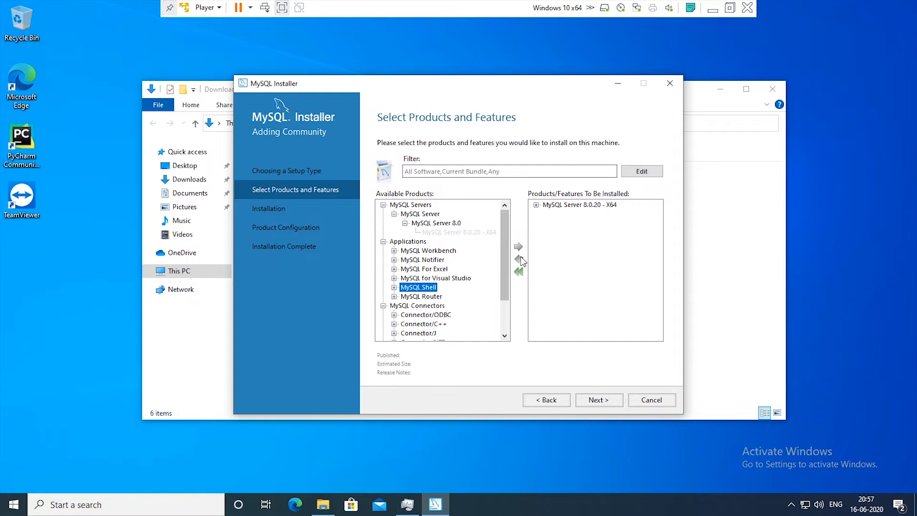
{"action": "left_click", "coordinate": [394, 288]}
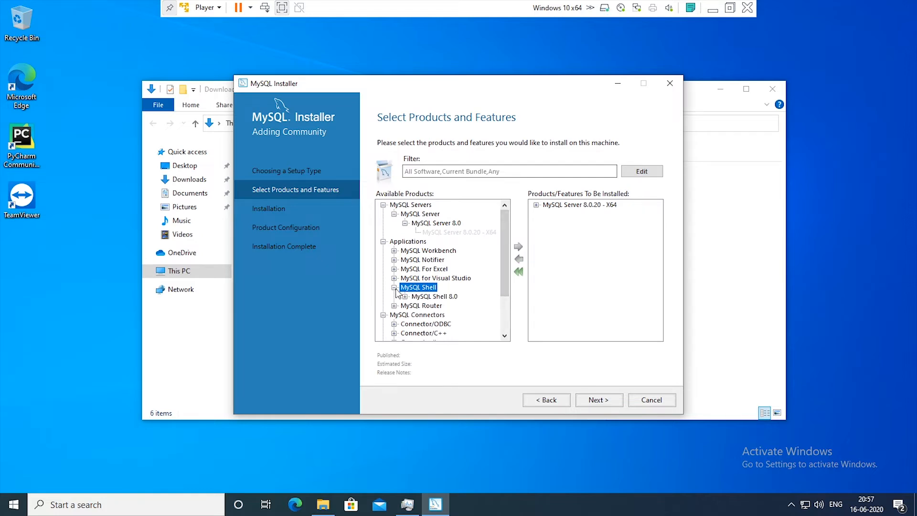
{"action": "left_click", "coordinate": [423, 297]}
{"action": "left_click", "coordinate": [405, 297]}
{"action": "left_click", "coordinate": [444, 306]}
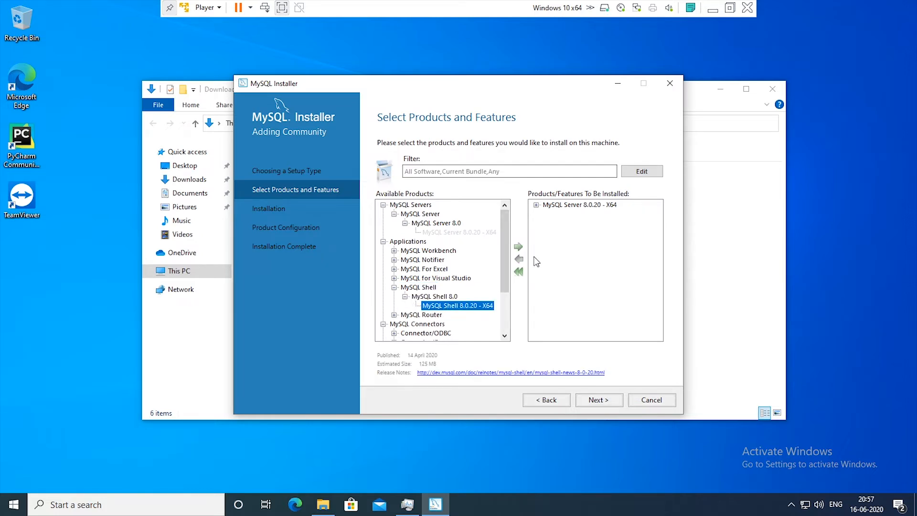
{"action": "left_click", "coordinate": [519, 246]}
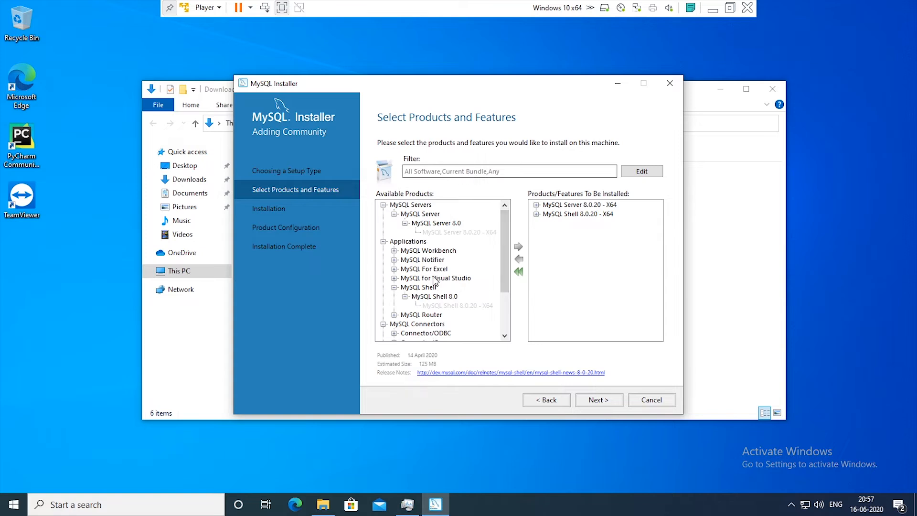
{"action": "left_click", "coordinate": [394, 250]}
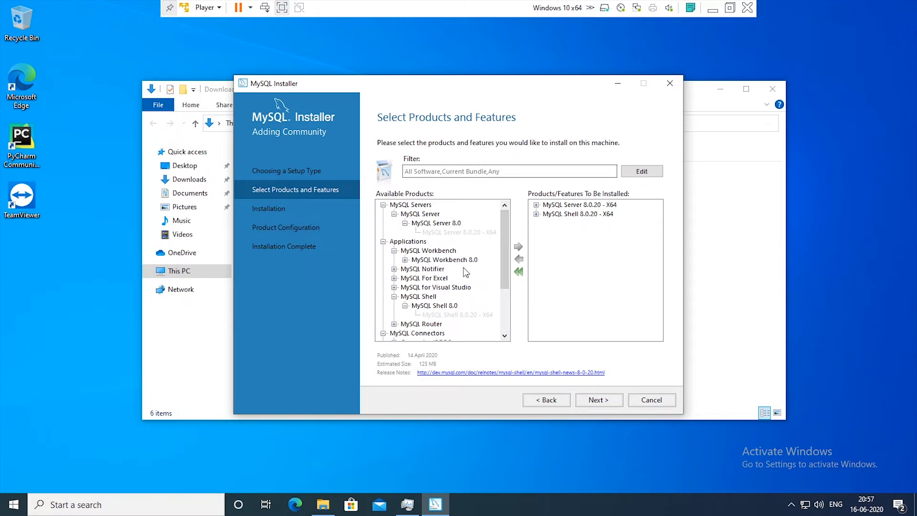
{"action": "scroll", "coordinate": [461, 267], "scroll_direction": "down", "scroll_amount": 2}
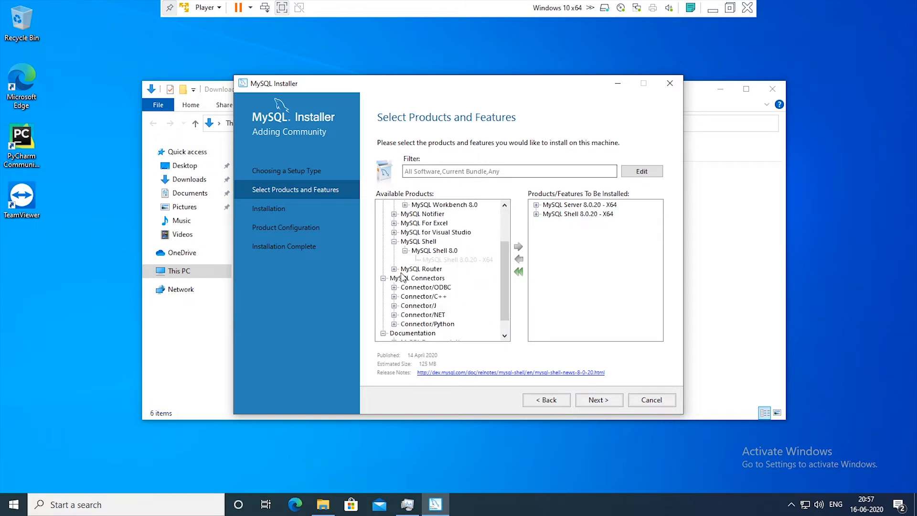
{"action": "scroll", "coordinate": [440, 301], "scroll_direction": "down", "scroll_amount": 1}
{"action": "left_click", "coordinate": [395, 306]}
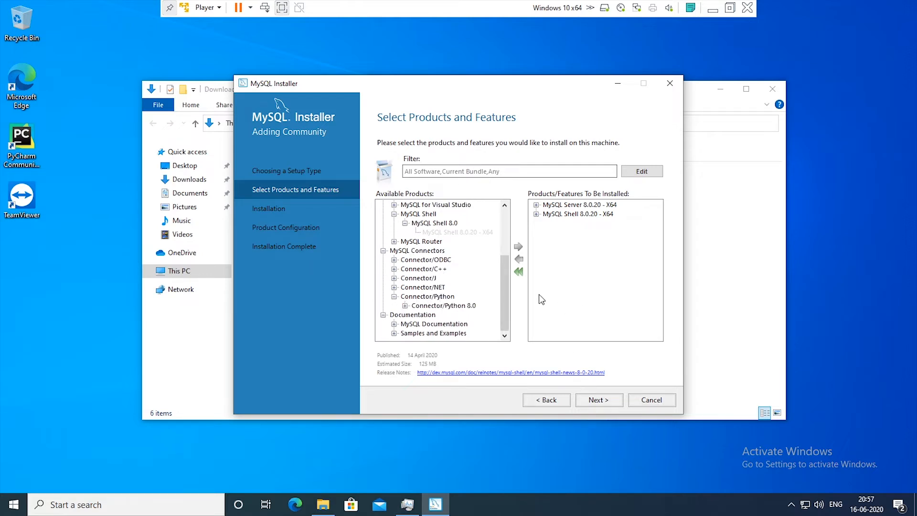
{"action": "scroll", "coordinate": [416, 258], "scroll_direction": "up", "scroll_amount": 3}
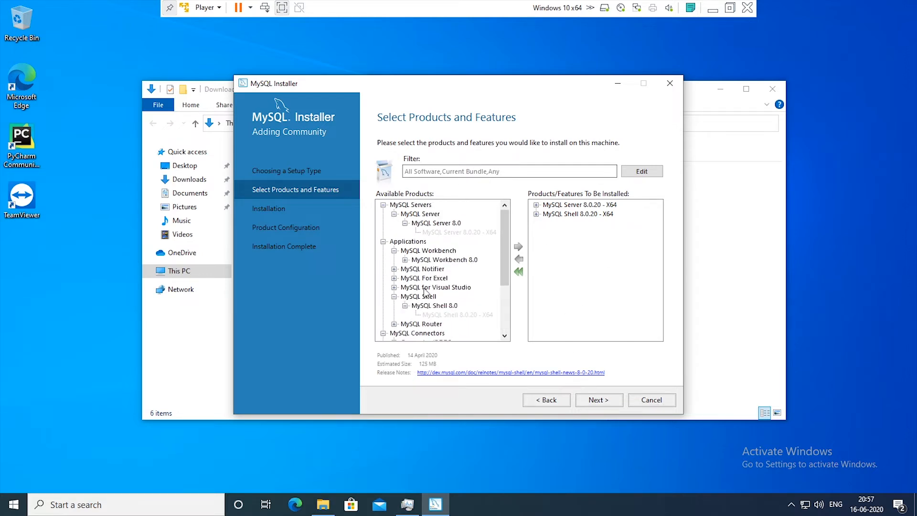
Install the selected MySQL Server 8.0.20 and MySQL Shell 8.0.20 with the log details shown, and proceed to product configuration.
{"action": "left_click", "coordinate": [599, 400]}
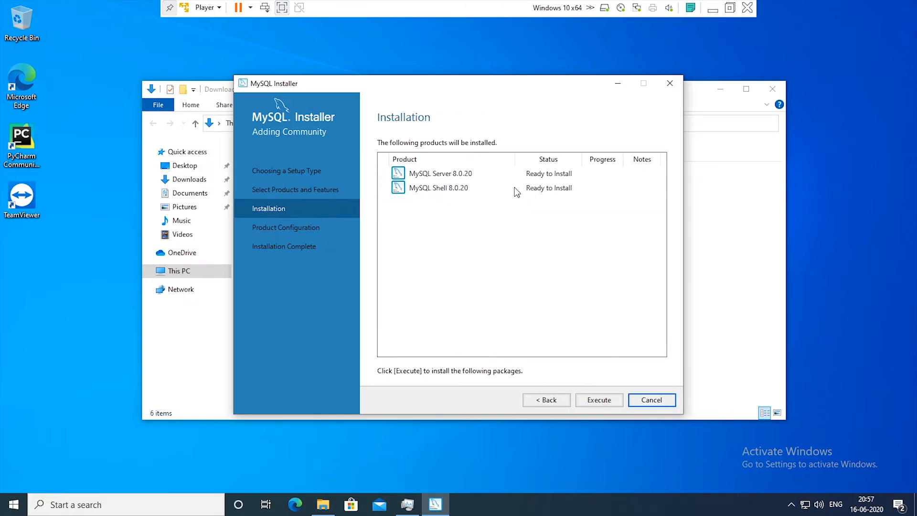
{"action": "left_click", "coordinate": [611, 393]}
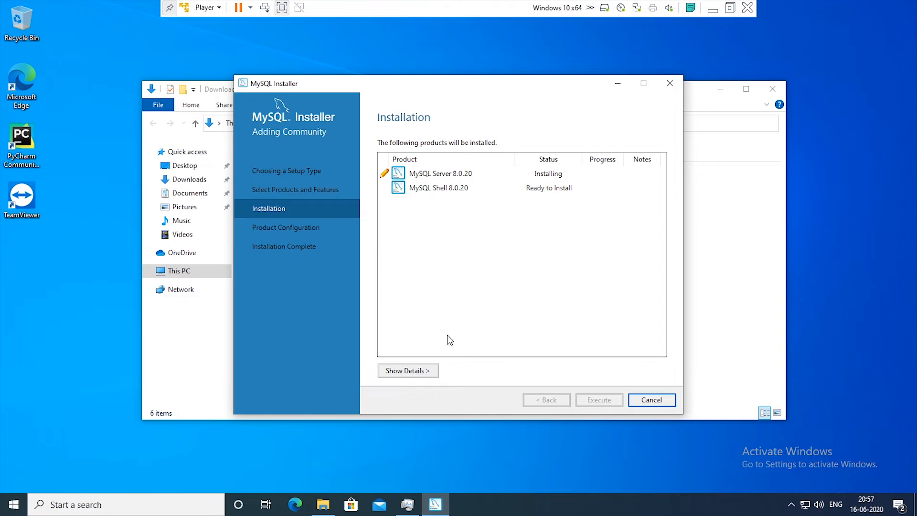
{"action": "left_click", "coordinate": [416, 371]}
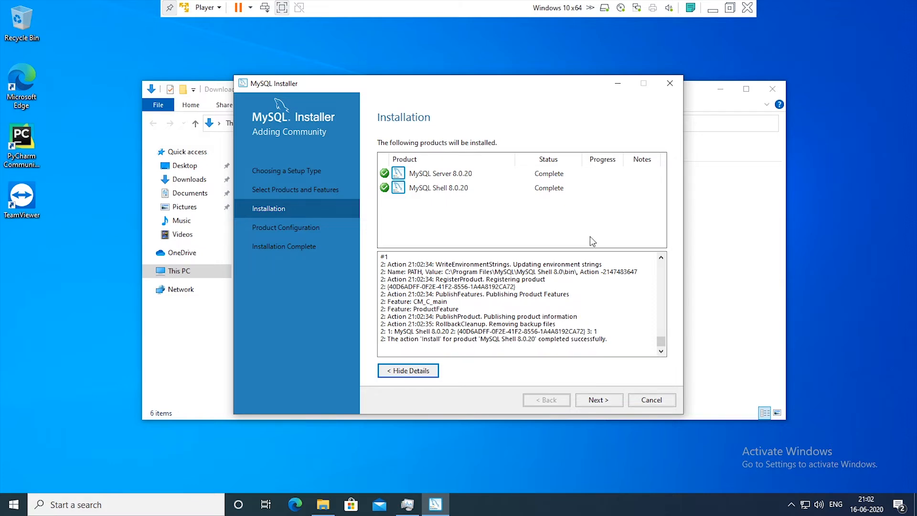
{"action": "left_click", "coordinate": [601, 403]}
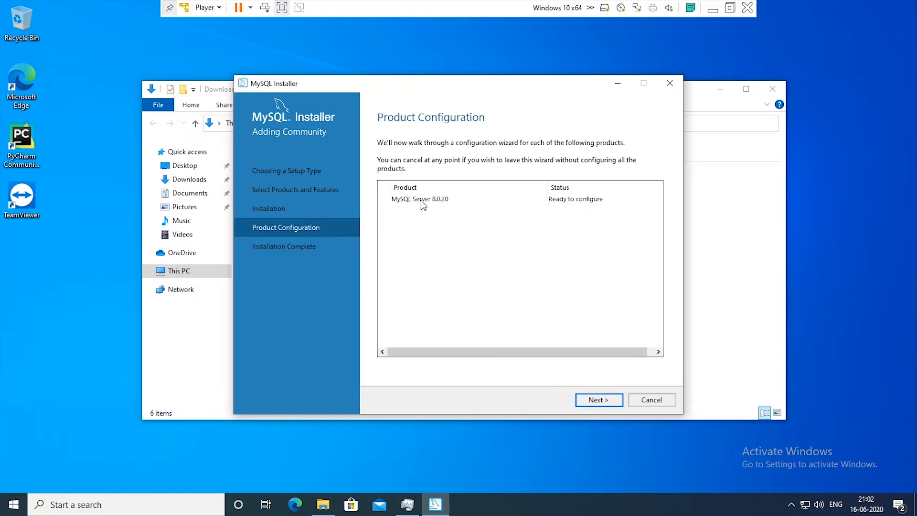
Configure the server as Standalone MySQL Server, Development Computer on TCP/IP port 3306, with strong password encryption for authentication.
{"action": "left_click", "coordinate": [595, 403]}
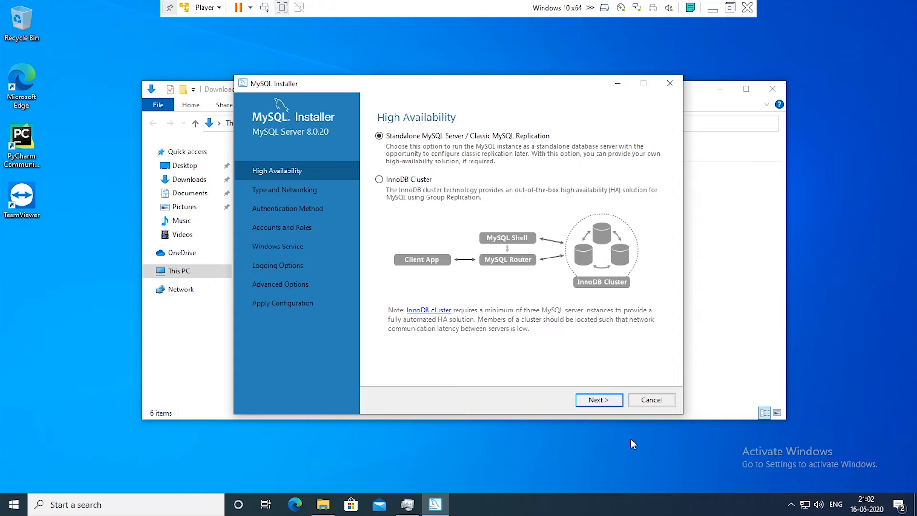
{"action": "left_click", "coordinate": [594, 400]}
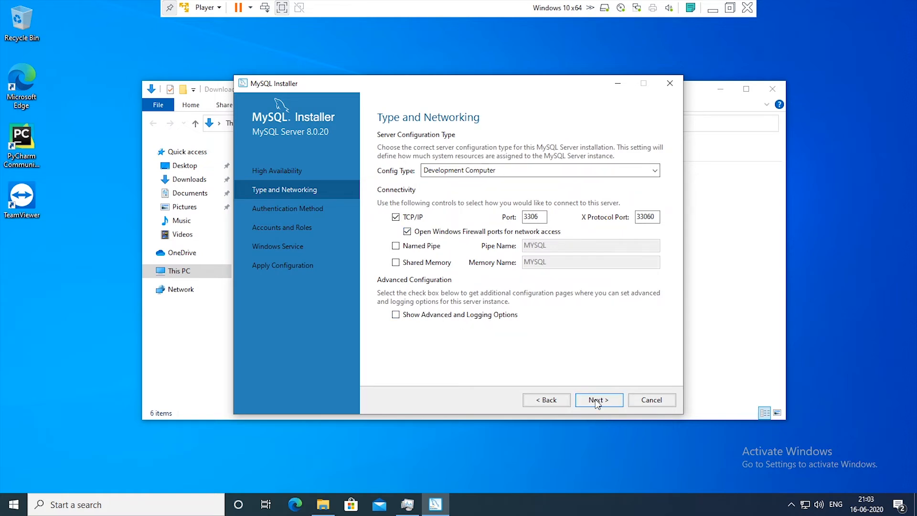
{"action": "left_click", "coordinate": [598, 402]}
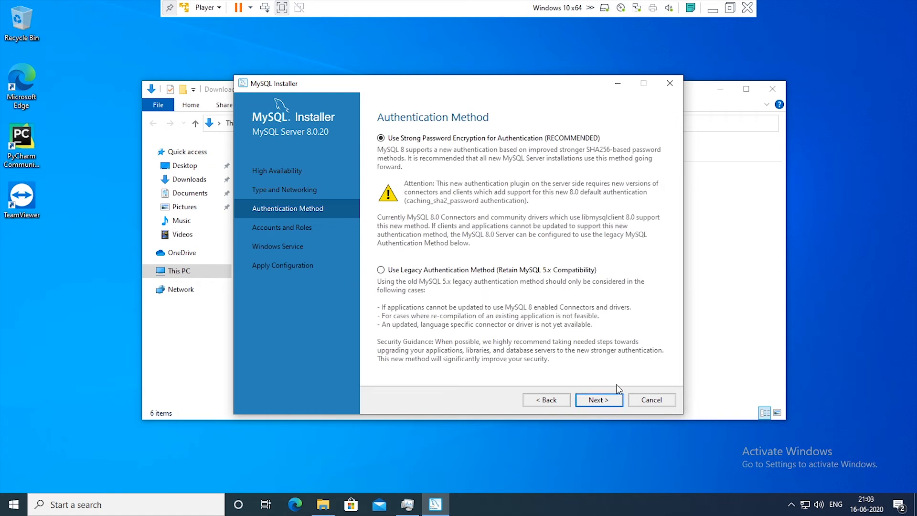
{"action": "left_click", "coordinate": [602, 400]}
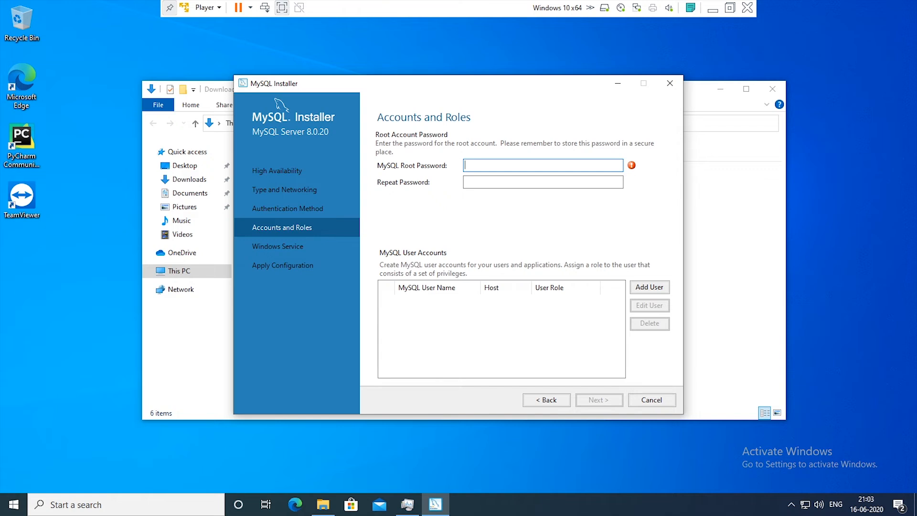
Enter and repeat the MySQL root account password, and continue to the Windows service settings.
{"action": "type", "text": "*********"}
{"action": "left_click", "coordinate": [480, 179]}
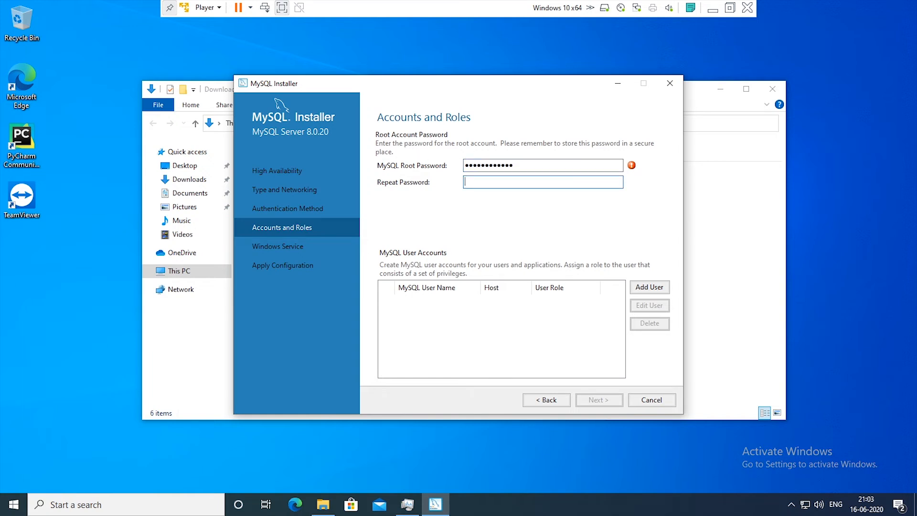
{"action": "type", "text": "************"}
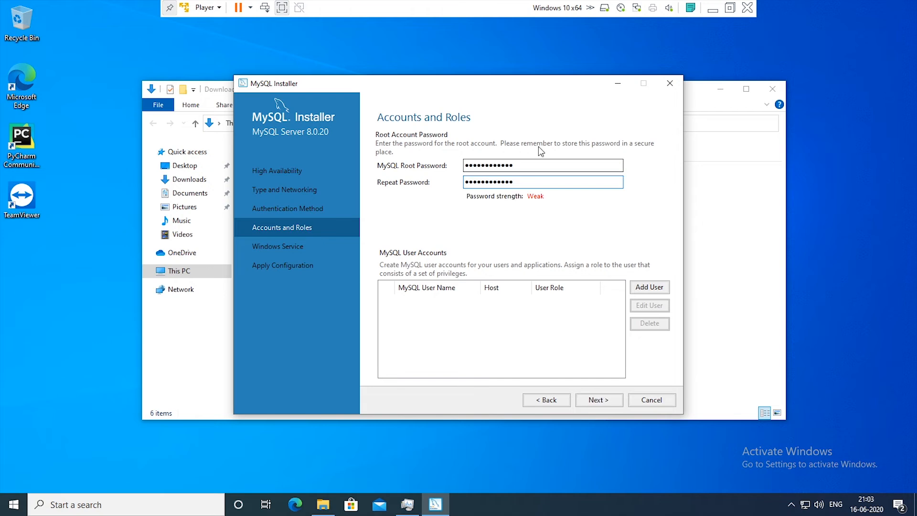
{"action": "left_click", "coordinate": [603, 401]}
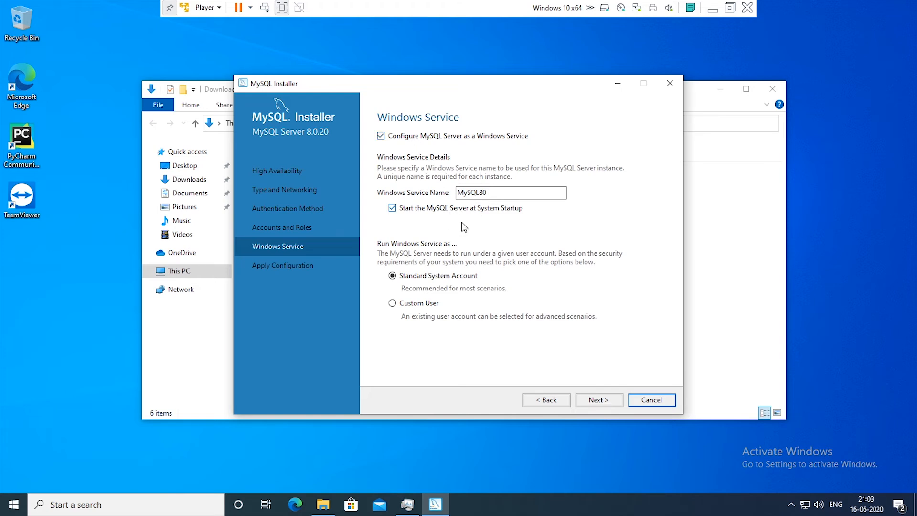
Apply the server configuration with the MySQL80 Windows service starting at system startup under the Standard System Account, and finish the installer.
{"action": "left_click", "coordinate": [592, 401]}
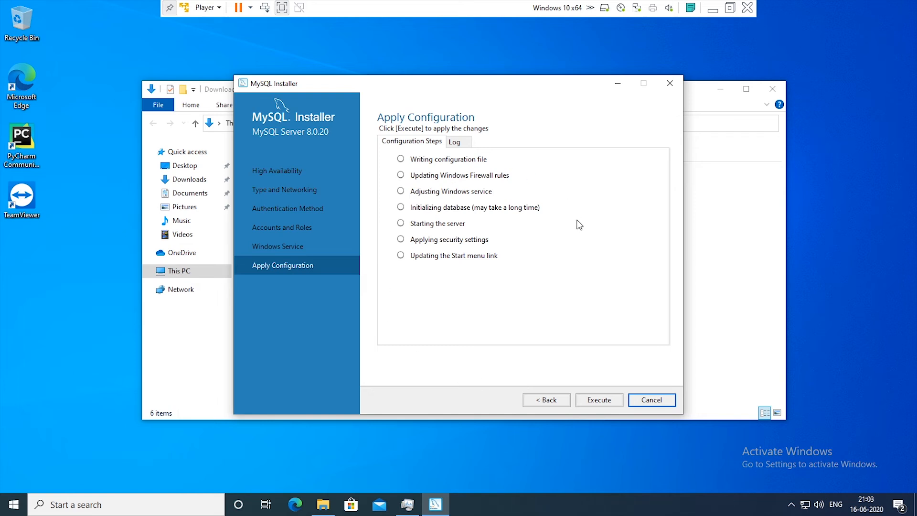
{"action": "left_click", "coordinate": [599, 400]}
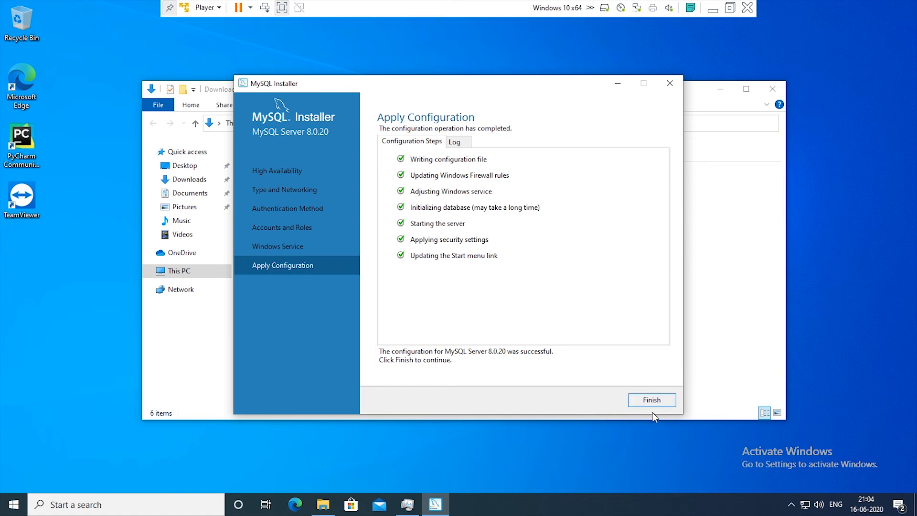
{"action": "left_click", "coordinate": [670, 403]}
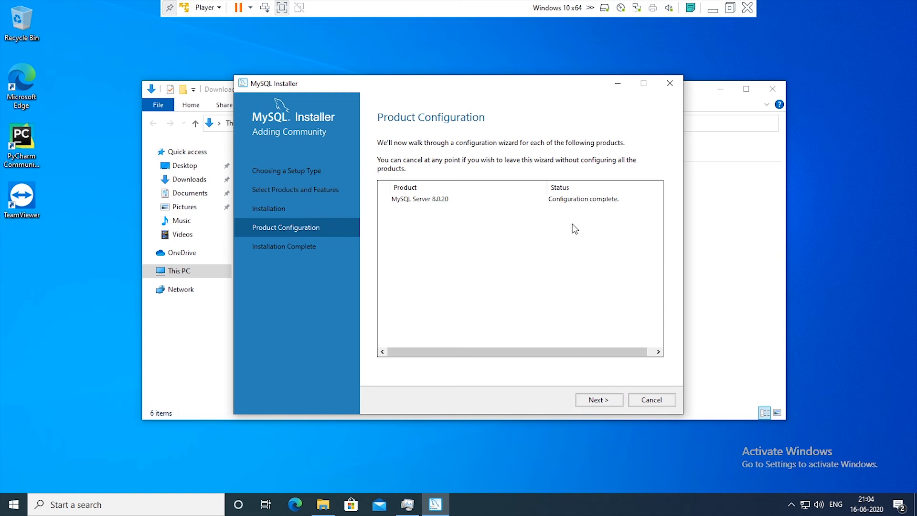
{"action": "left_click", "coordinate": [602, 402]}
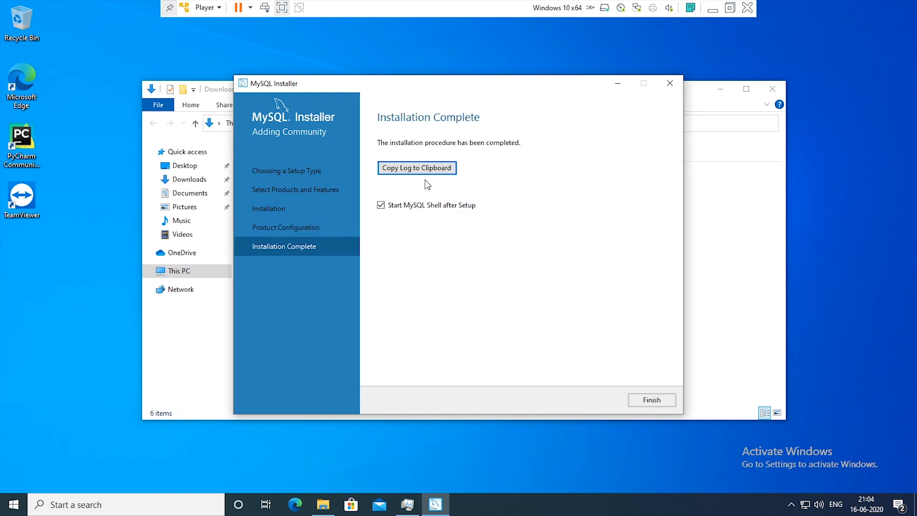
{"action": "left_click", "coordinate": [651, 401]}
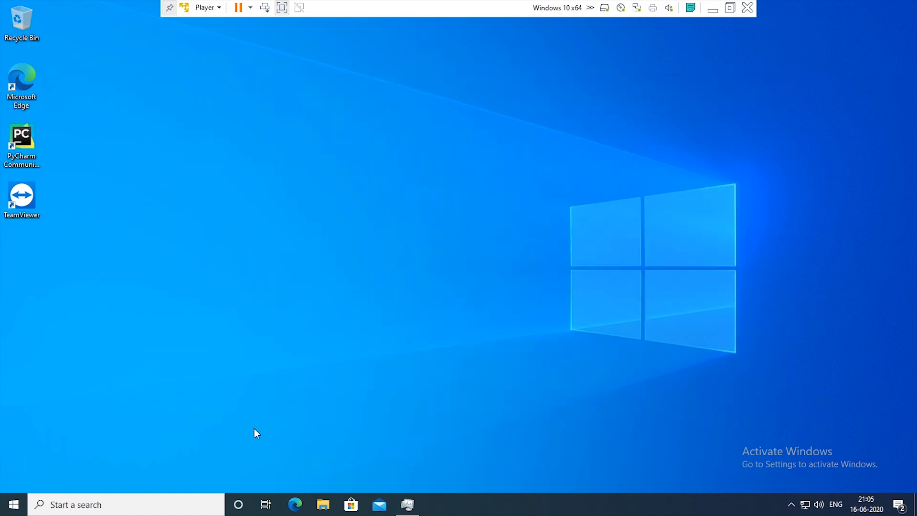
Search Windows for mysql and open the MySQL 8.0 Command Line Client.
{"action": "left_click", "coordinate": [138, 509]}
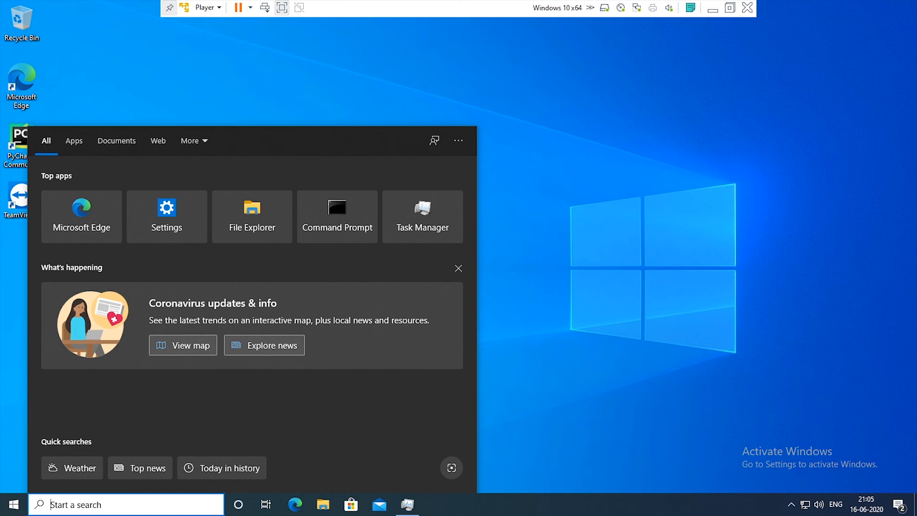
{"action": "type", "text": "mysql "}
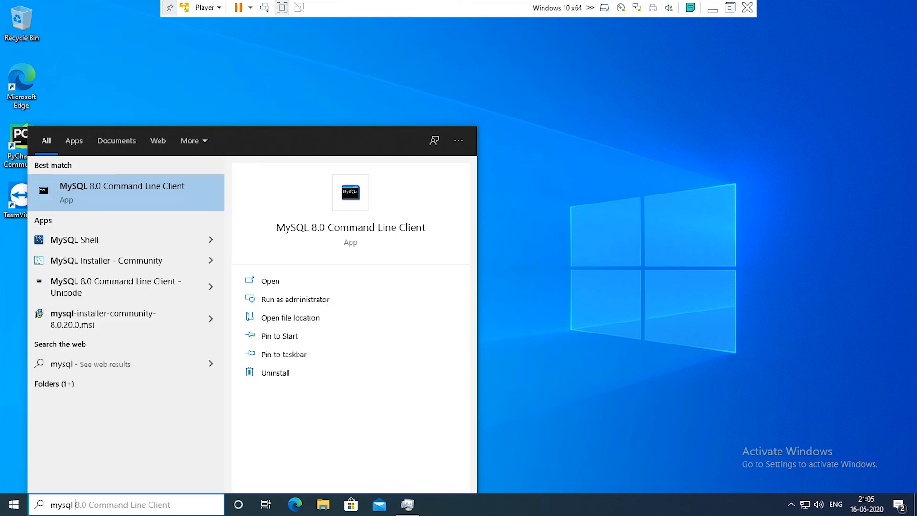
{"action": "type", "text": "commandline"}
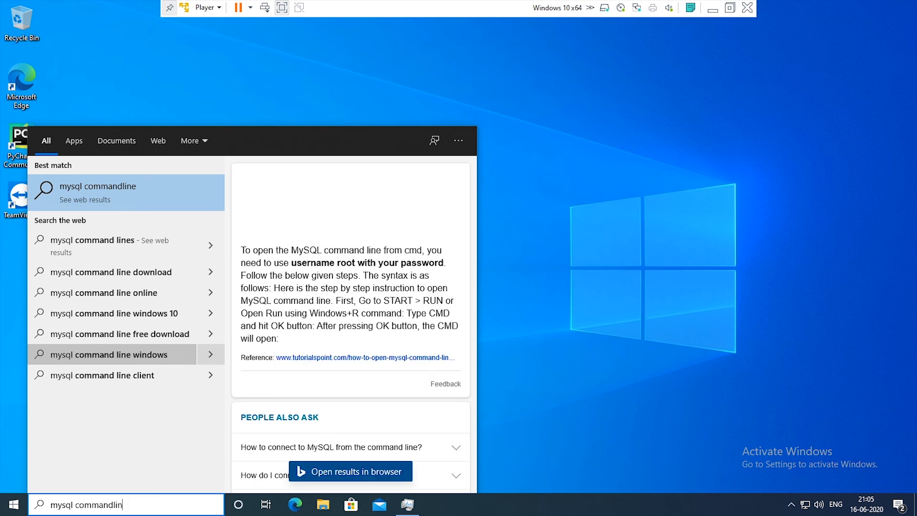
{"action": "key", "text": "BackSpace"}
{"action": "key", "text": "BackSpace"}
{"action": "key", "text": "BackSpace"}
{"action": "key", "text": "BackSpace"}
{"action": "key", "text": "BackSpace"}
{"action": "key", "text": "BackSpace"}
{"action": "key", "text": "BackSpace"}
{"action": "key", "text": "BackSpace"}
{"action": "key", "text": "BackSpace"}
{"action": "key", "text": "BackSpace"}
{"action": "key", "text": "BackSpace"}
{"action": "key", "text": "BackSpace"}
{"action": "key", "text": "BackSpace"}
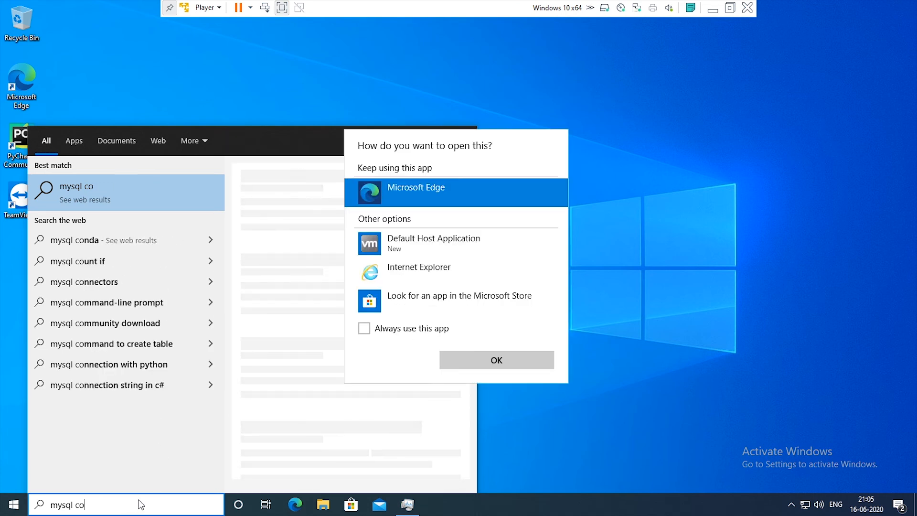
{"action": "left_click", "coordinate": [495, 359]}
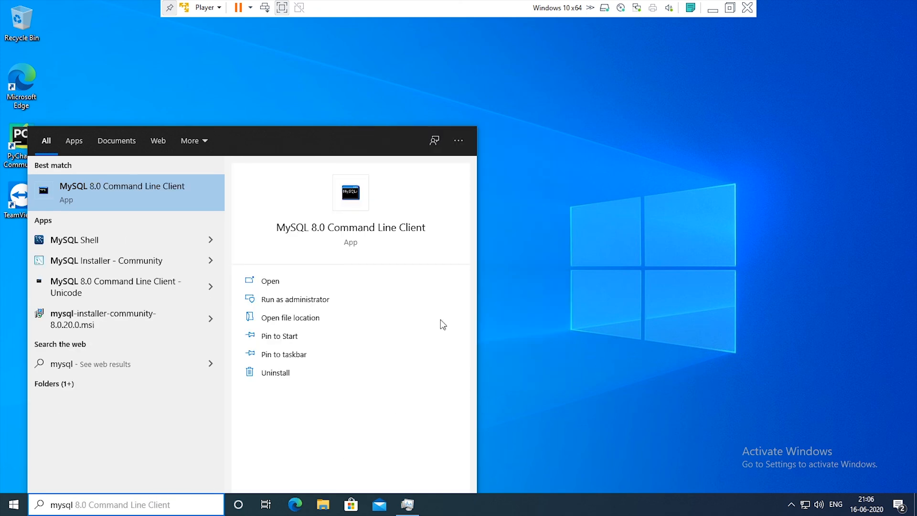
{"action": "left_click", "coordinate": [127, 196]}
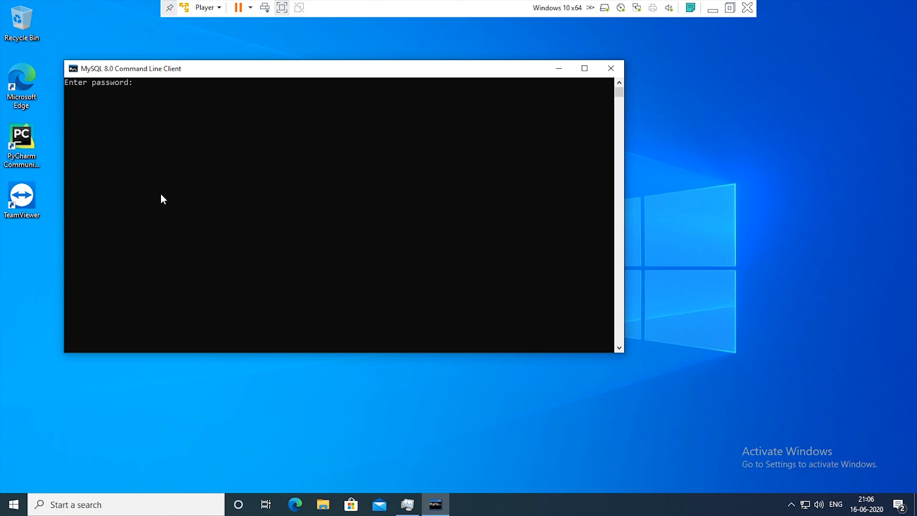
Log in to the MySQL server with the root account password.
{"action": "type", "text": "************"}
{"action": "key", "text": "Return"}
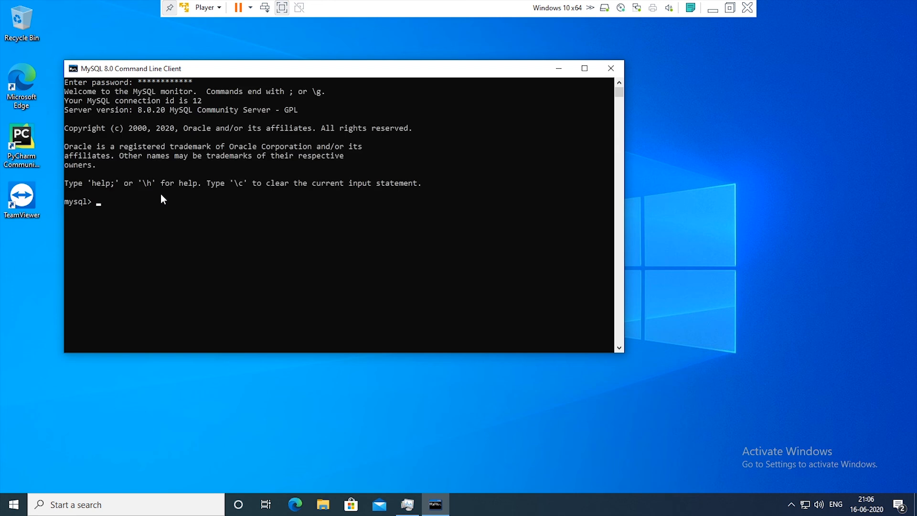
List the databases on the server with the statement show databases;.
{"action": "type", "text": "show databases;"}
{"action": "key", "text": "Return"}
Create a database named class12 with the statement create database class12; and close the command line client.
{"action": "type", "text": "create "}
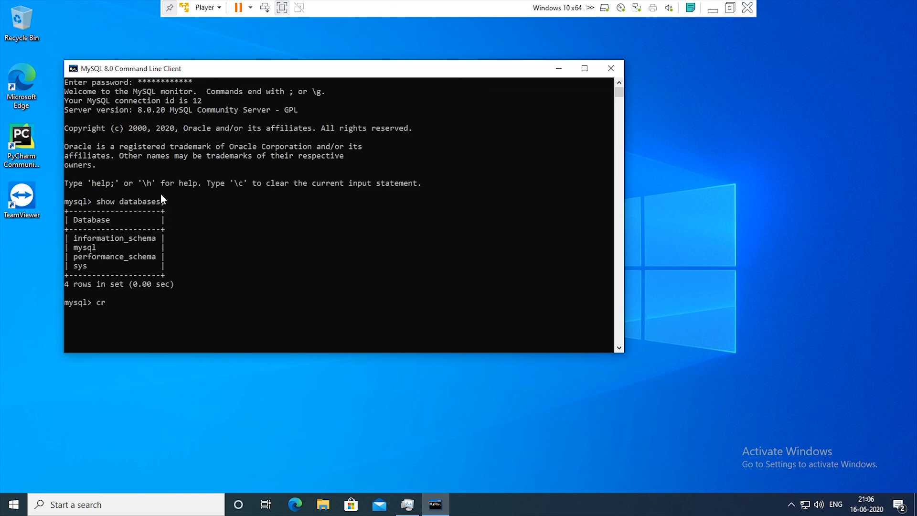
{"action": "type", "text": "database class12;"}
{"action": "key", "text": "Return"}
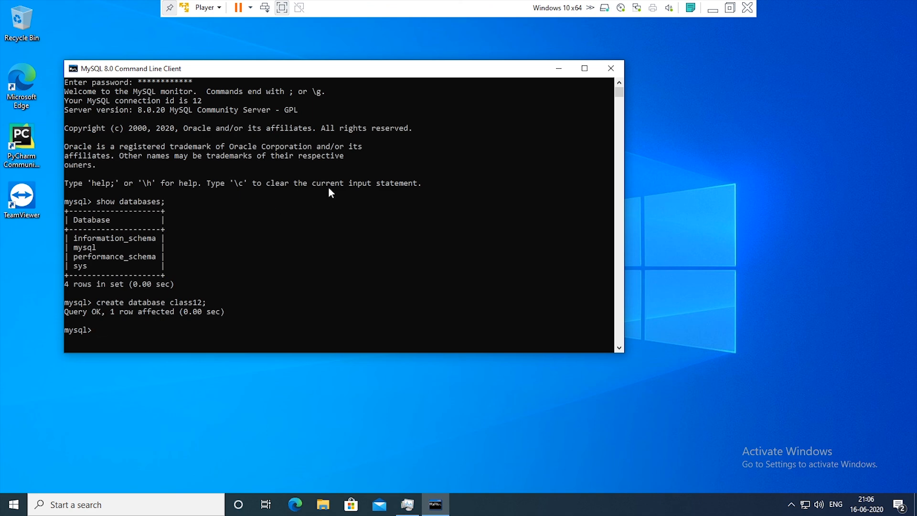
{"action": "left_click", "coordinate": [611, 70]}
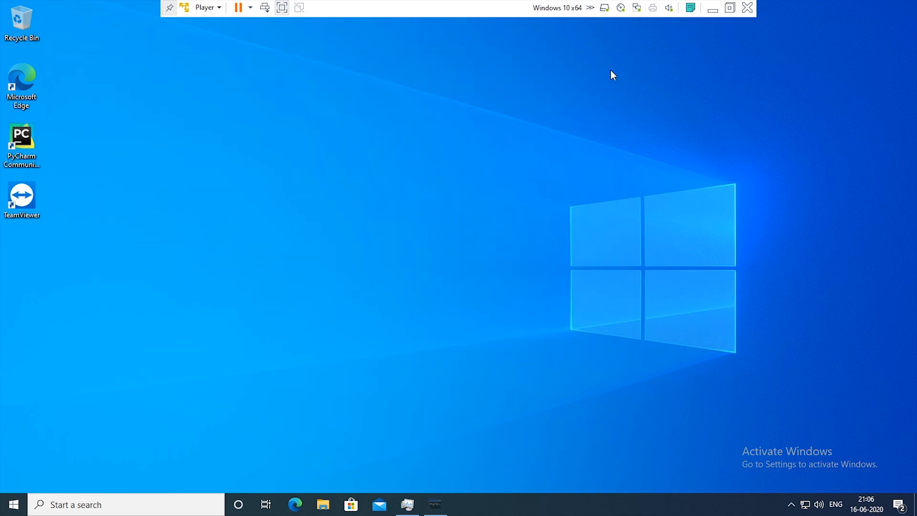